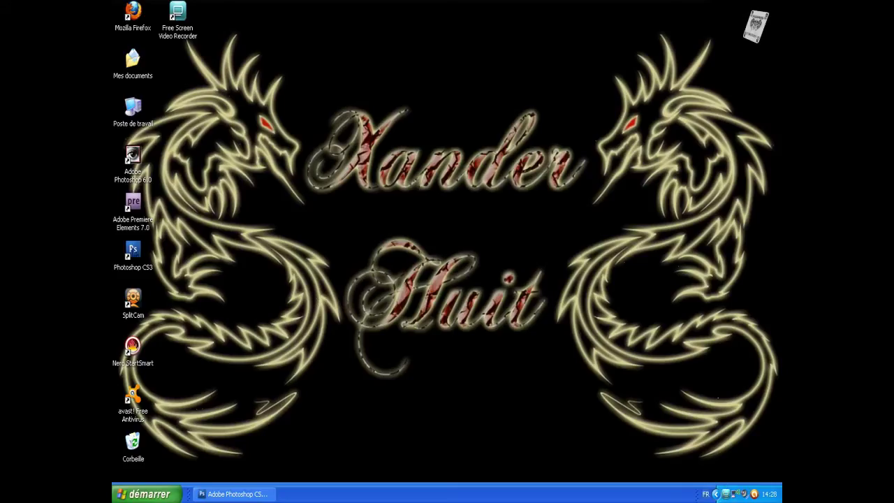
- Launch Photoshop CS3 and open the recent portrait Tête.jpg
double_click(132, 250)
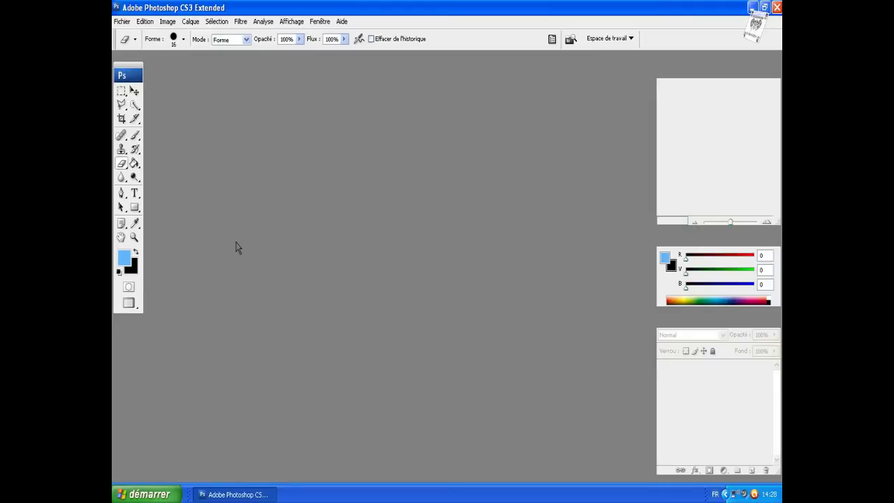
click(123, 21)
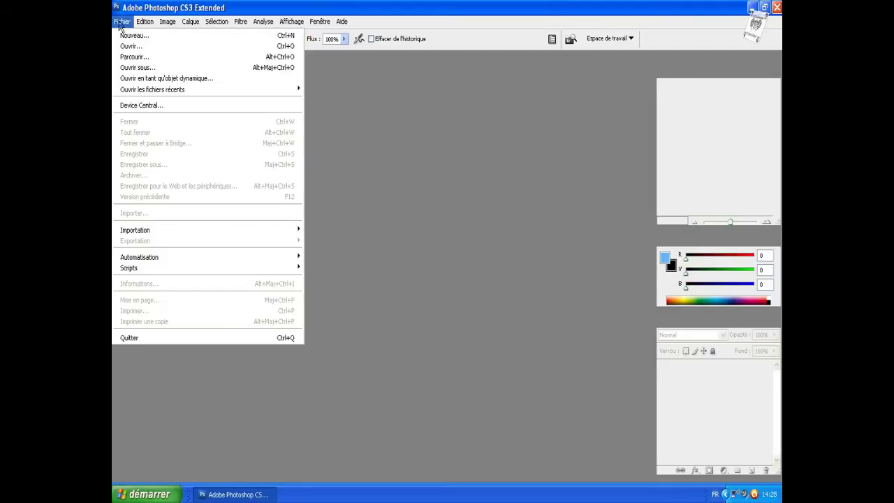
mouse_move(152, 89)
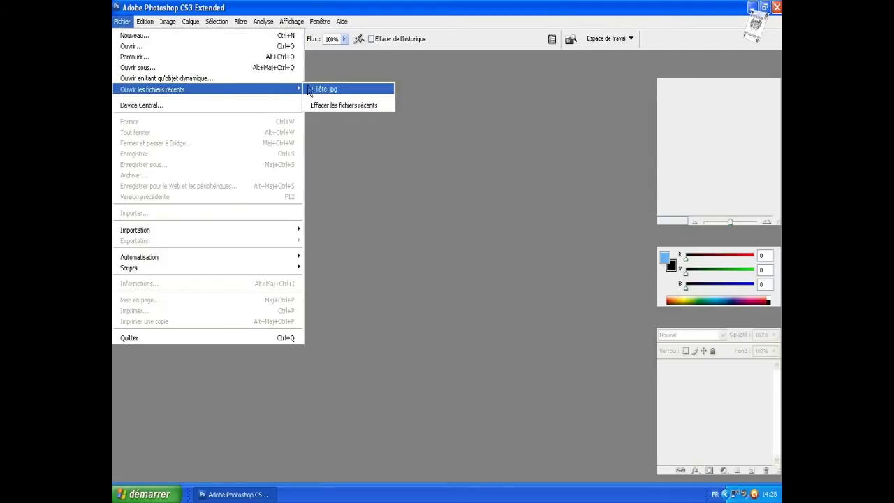
click(323, 89)
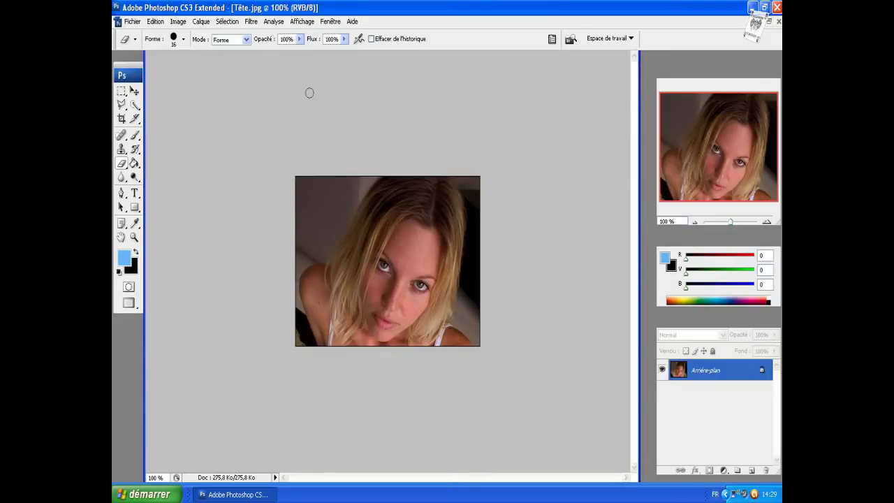
- Zoom the portrait to 200% and duplicate the background as layer Arrière-plan copie
click(134, 238)
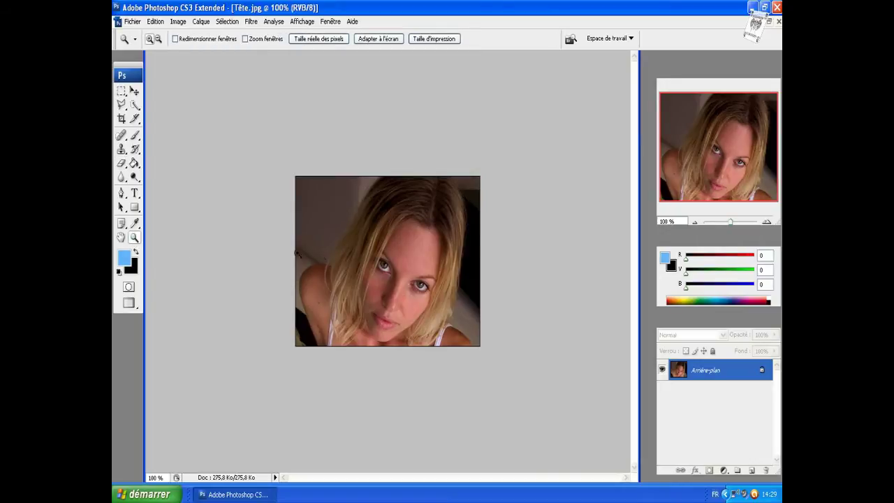
click(394, 247)
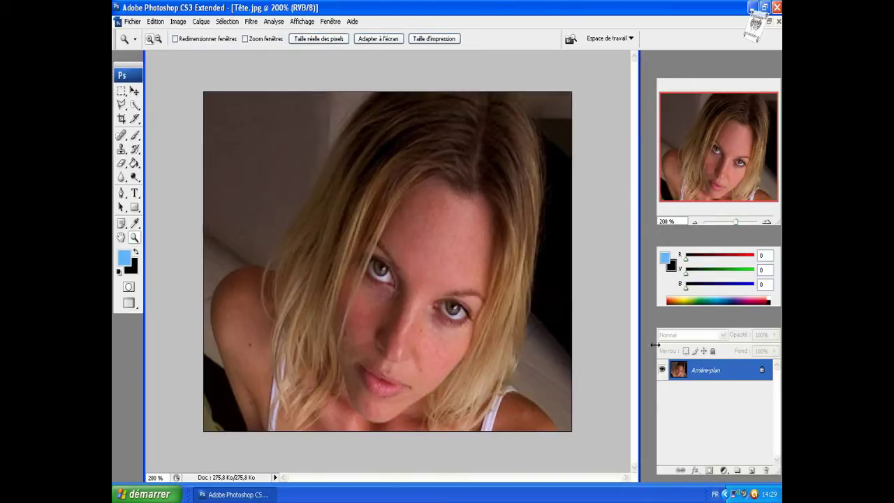
right_click(698, 375)
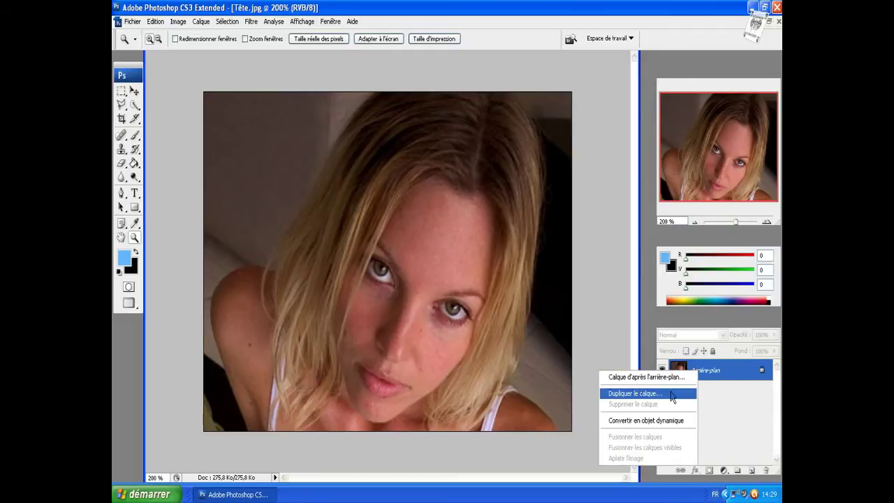
click(671, 395)
click(534, 148)
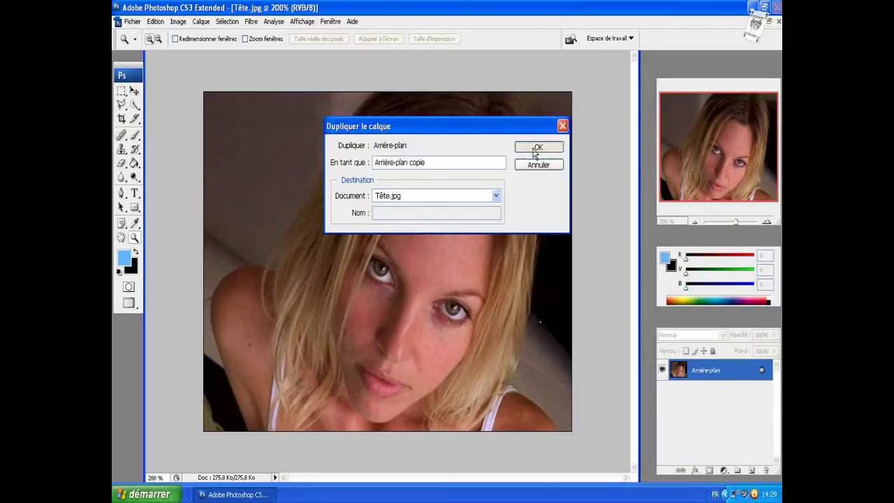
- Apply the Antipoussière (dust-and-scratches) filter with radius 5 to the copied layer
click(251, 22)
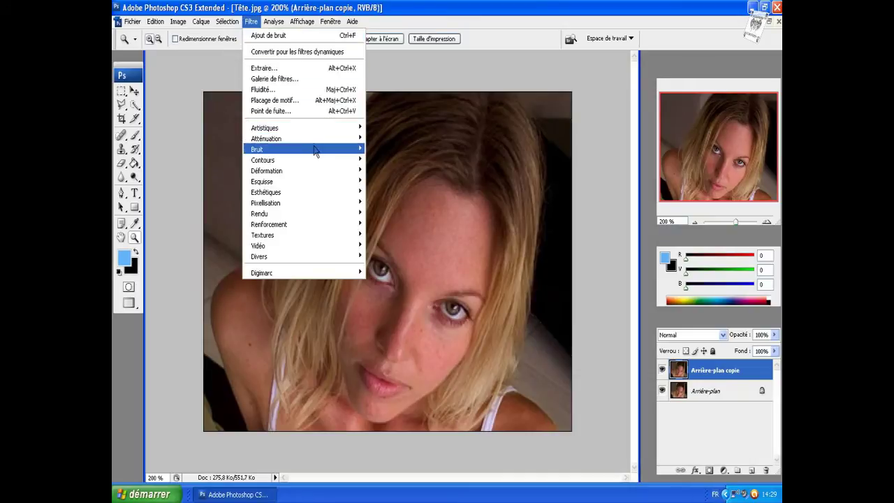
mouse_move(258, 150)
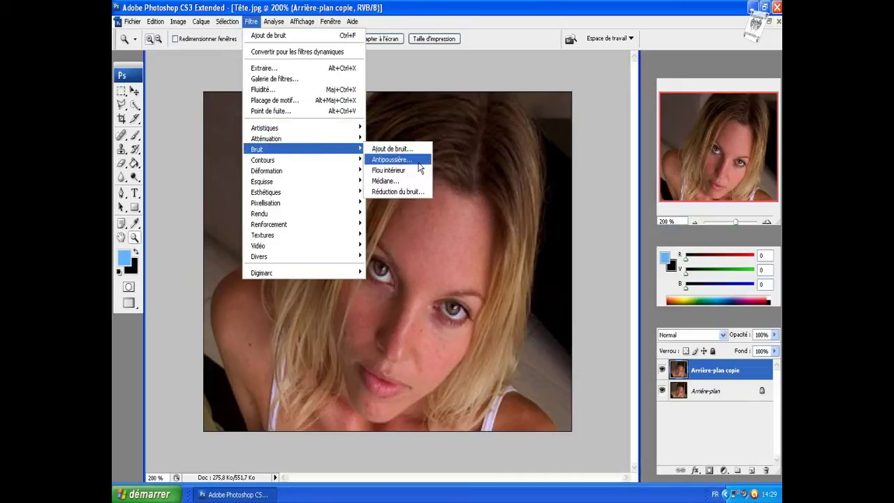
click(421, 163)
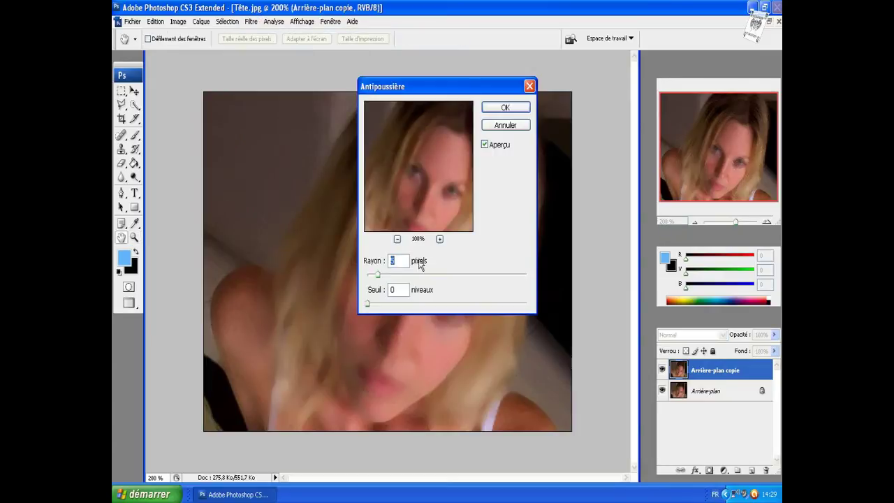
text(5)
click(503, 107)
key(z)
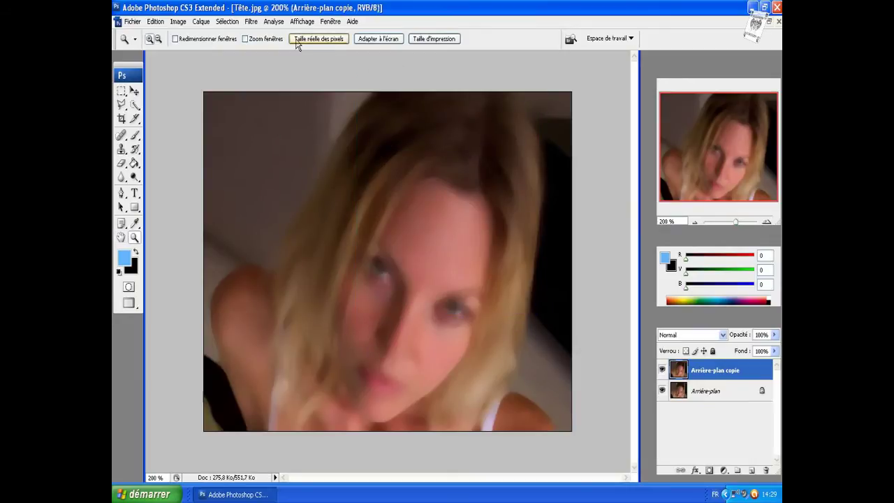
- Apply a 2.4-pixel Gaussian blur to the copied layer
click(250, 21)
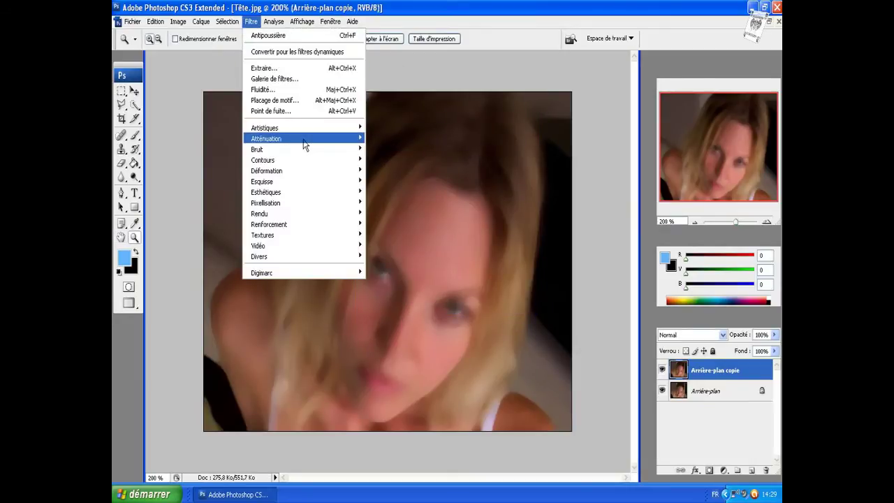
mouse_move(267, 138)
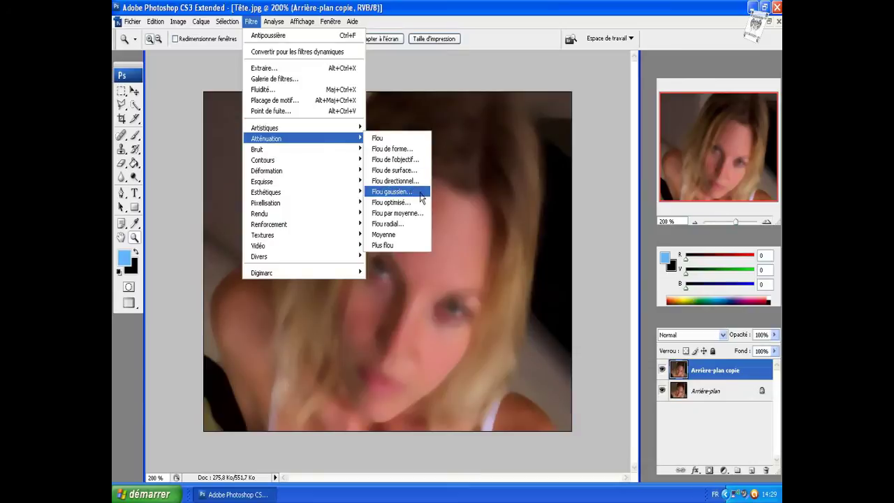
click(392, 191)
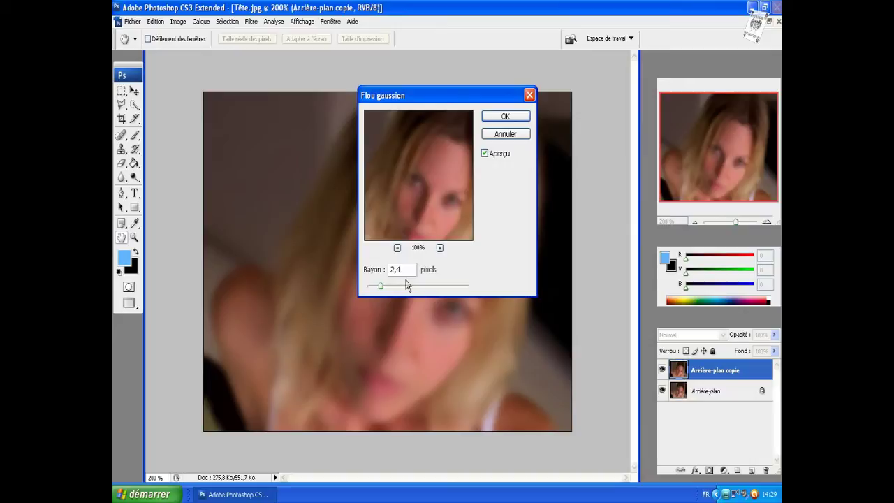
click(491, 118)
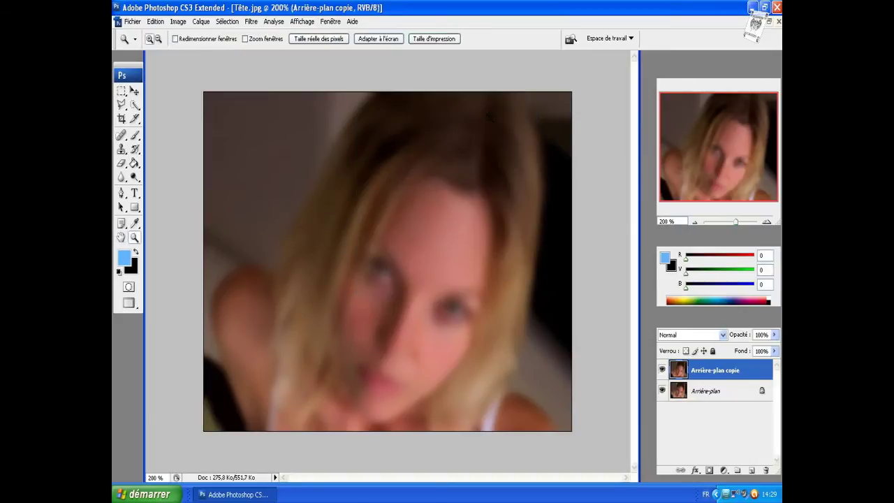
- Add 1% noise to the blurred copy
click(251, 22)
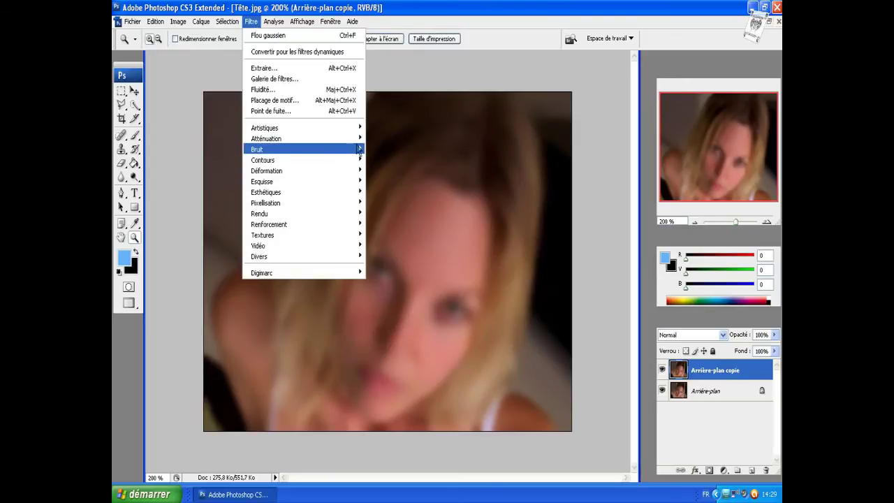
mouse_move(257, 149)
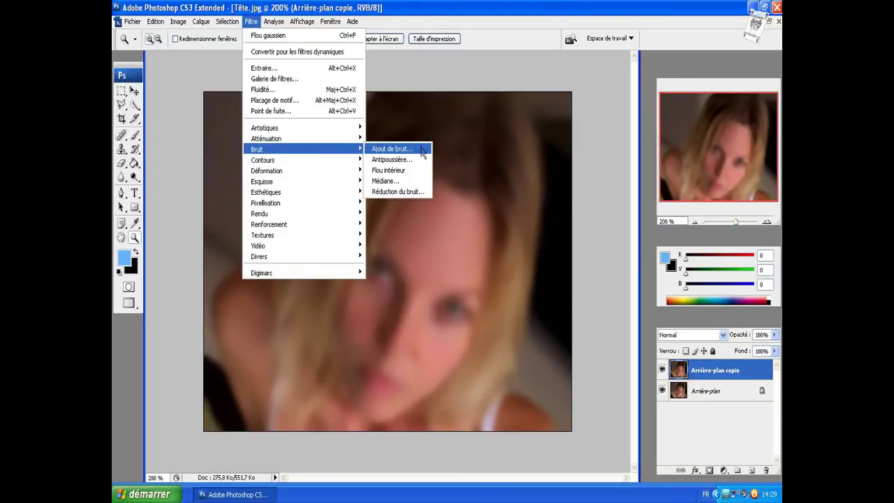
click(422, 150)
text(1)
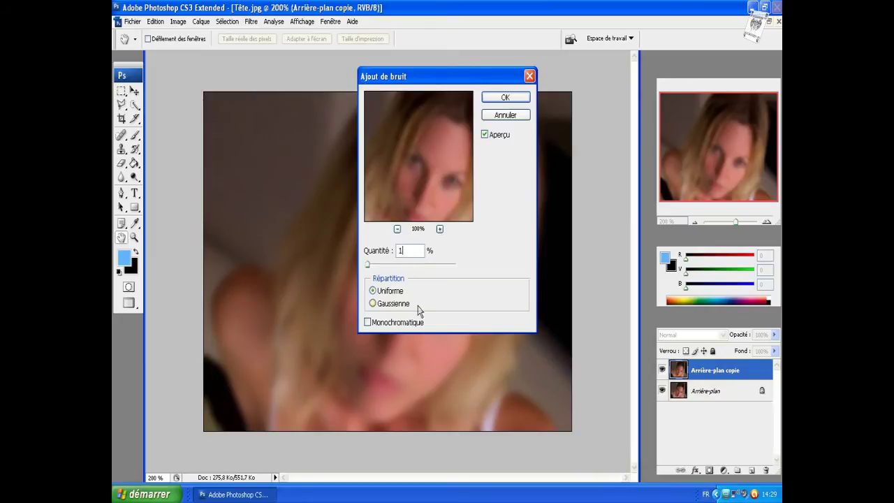
click(505, 96)
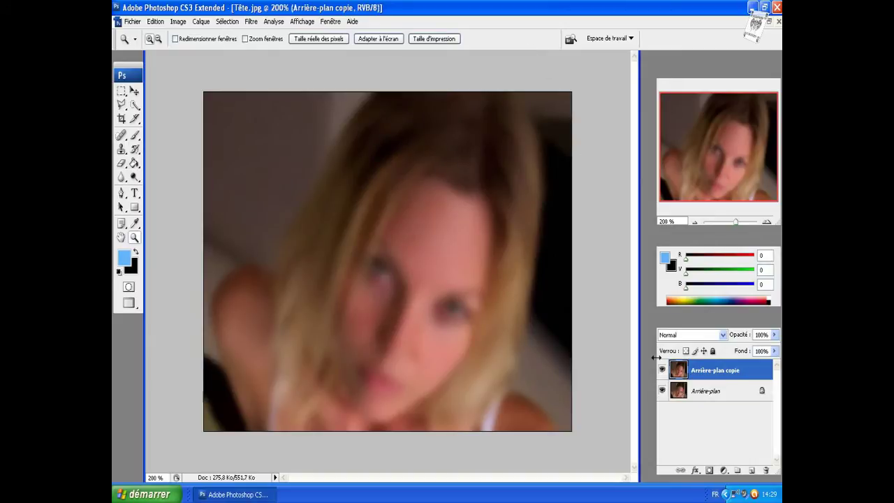
- Add a layer mask to Arrière-plan copie and fill it black with the Paint Bucket
click(710, 472)
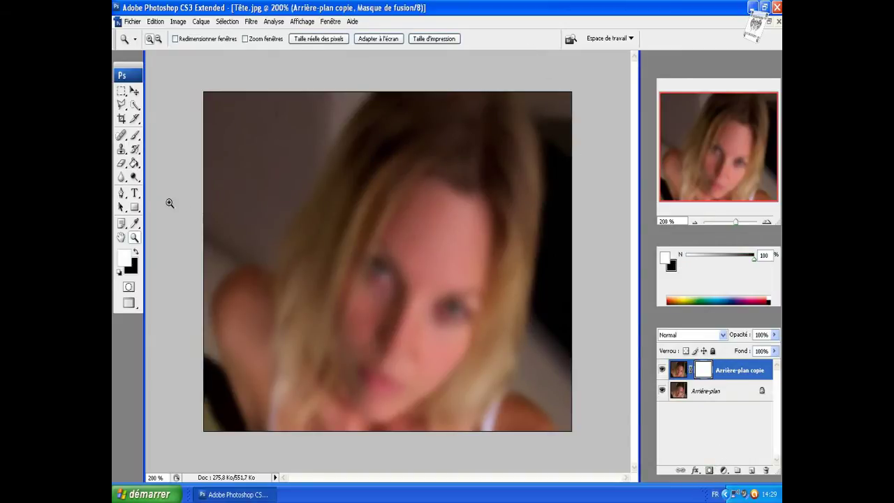
click(135, 163)
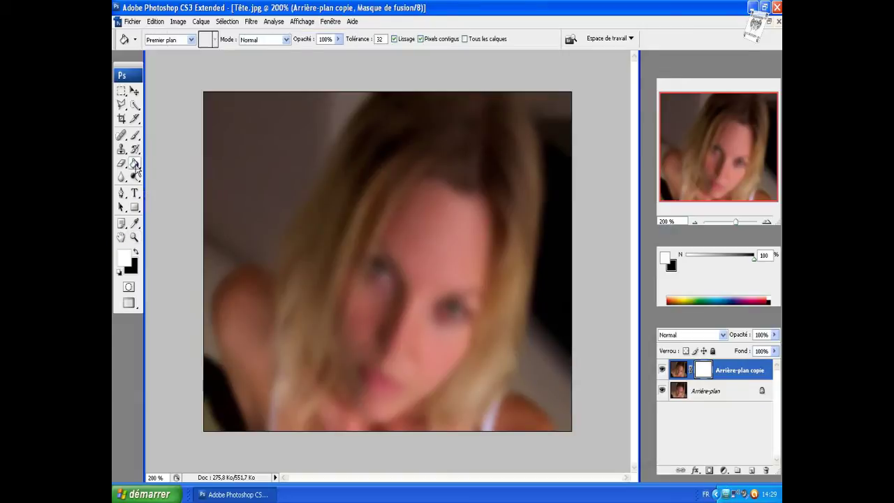
click(136, 255)
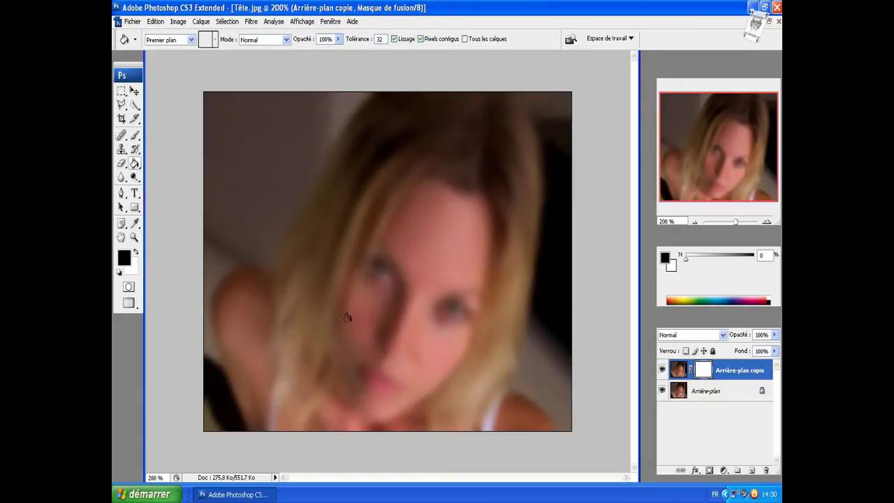
click(461, 322)
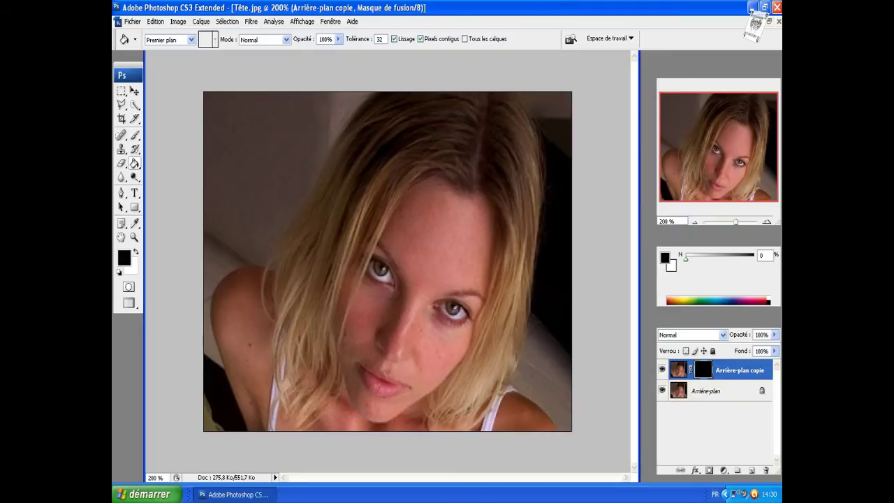
click(135, 135)
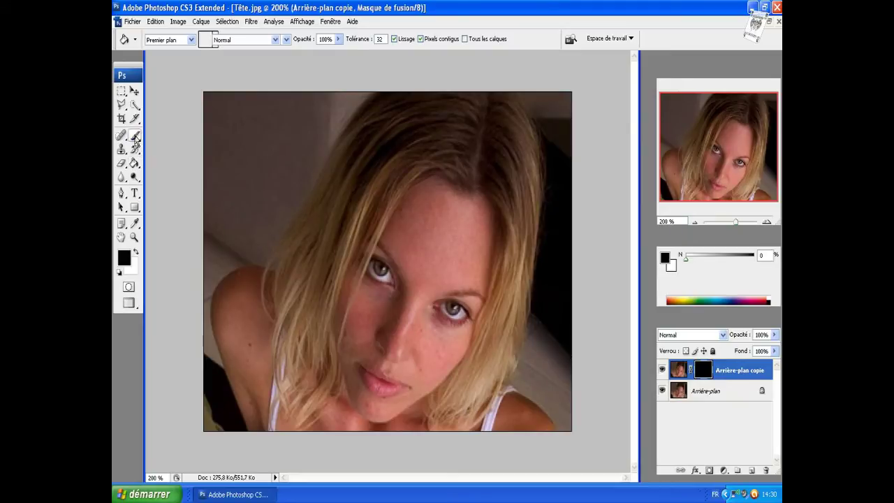
- Paint white on the mask over the forehead, under the eyes and the cheeks
click(136, 254)
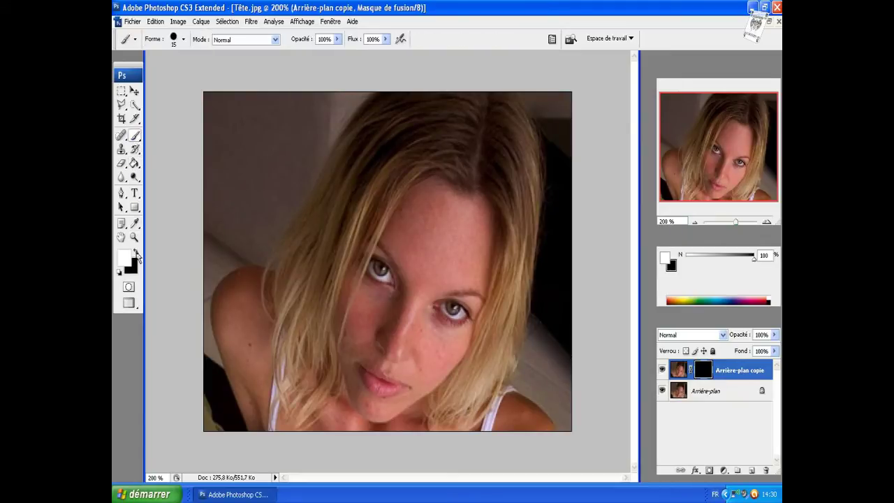
click(435, 189)
mouse_move(431, 189)
mouse_down()
mouse_move(487, 226)
mouse_move(470, 279)
mouse_move(414, 277)
mouse_up()
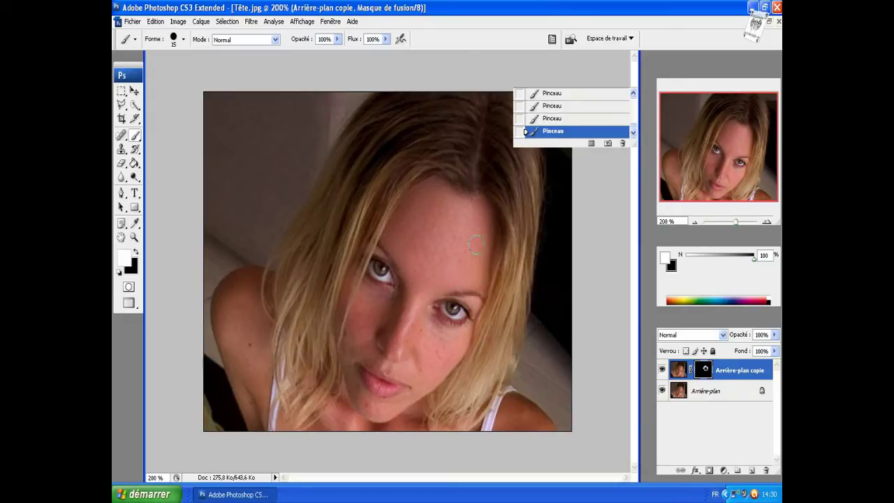
drag(406, 224, 415, 232)
mouse_move(423, 307)
mouse_down()
mouse_move(430, 339)
mouse_move(412, 365)
mouse_up()
mouse_move(386, 298)
mouse_down()
mouse_move(361, 356)
mouse_move(389, 328)
mouse_up()
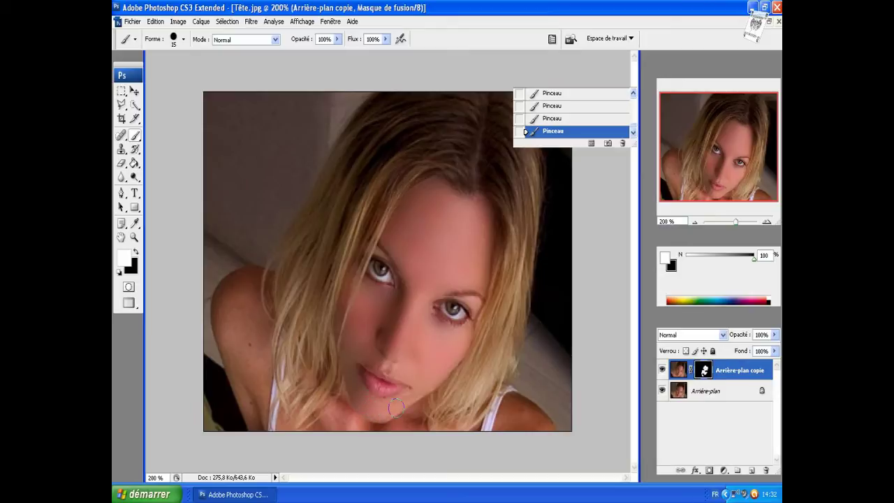
- Set the brush diameter to 13 pixels
key(Return)
text(13)
key(Return)
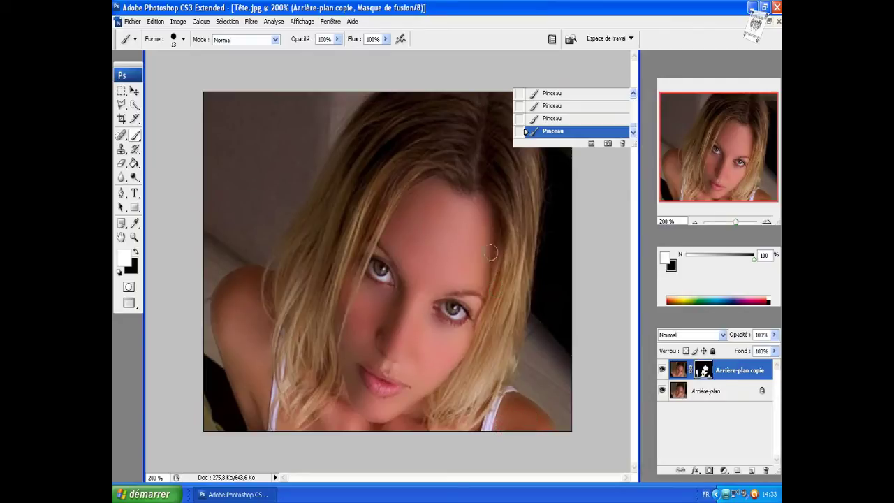
- Create a new empty layer named Yeux Bleu via Calque > Nouveau > Calque
click(201, 22)
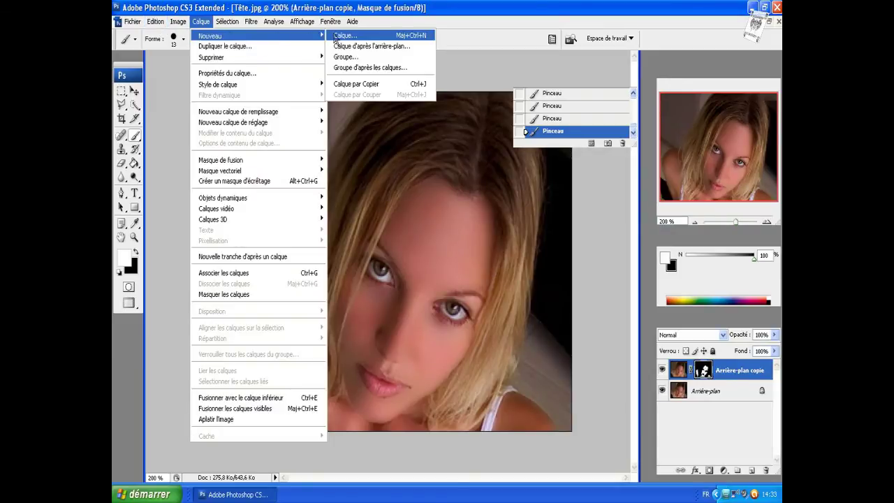
mouse_move(256, 36)
click(346, 36)
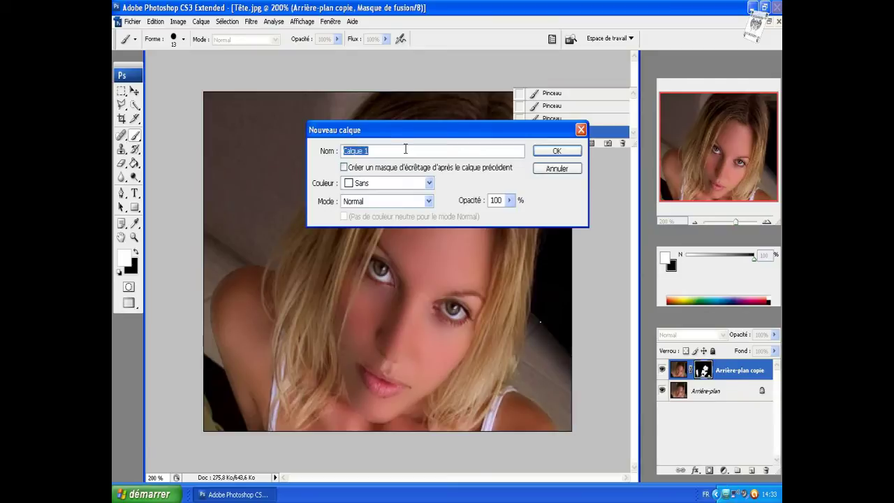
text(Y)
text(x)
text(eu)
key(Return)
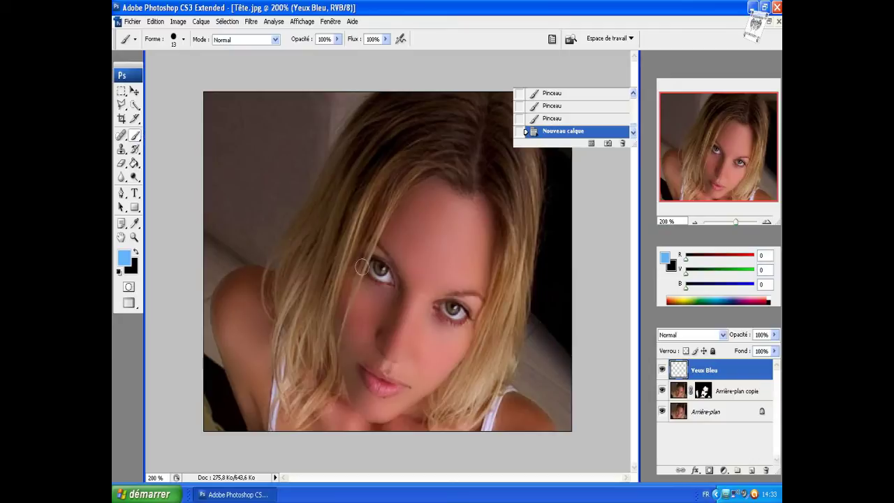
- Resize the brush to fit the irises and set the foreground colour to darker blue
click(177, 44)
drag(135, 77, 133, 77)
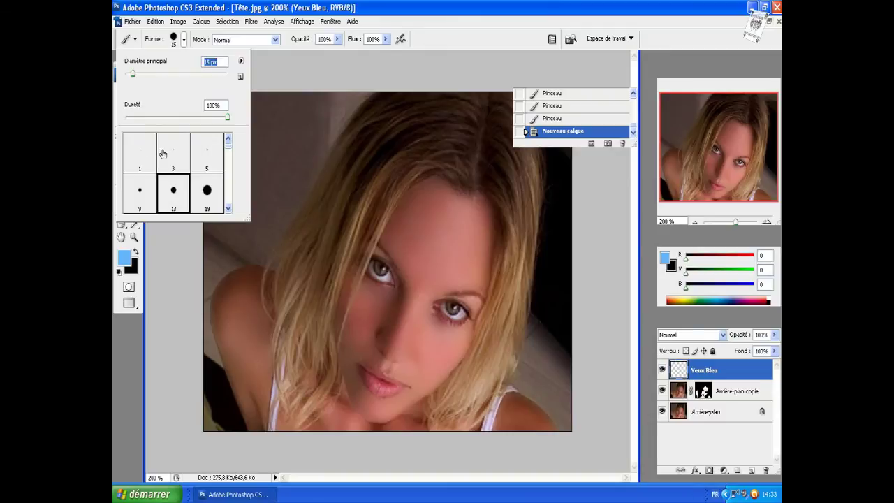
click(233, 86)
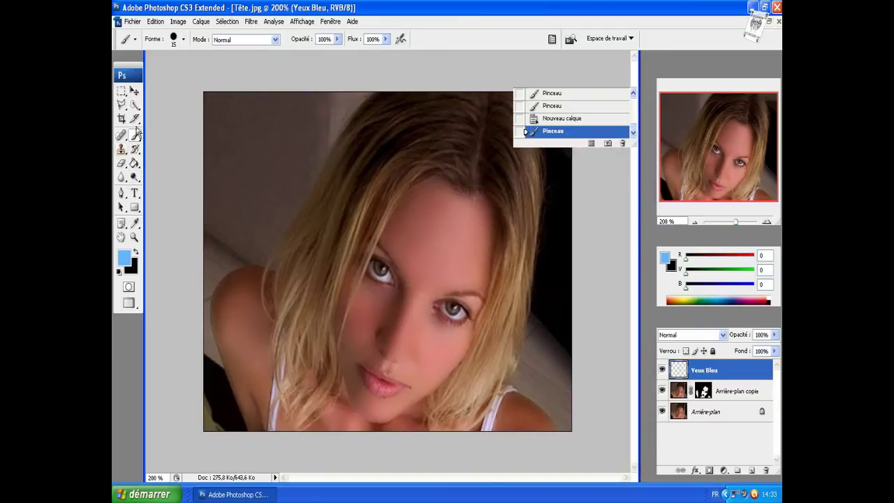
click(128, 257)
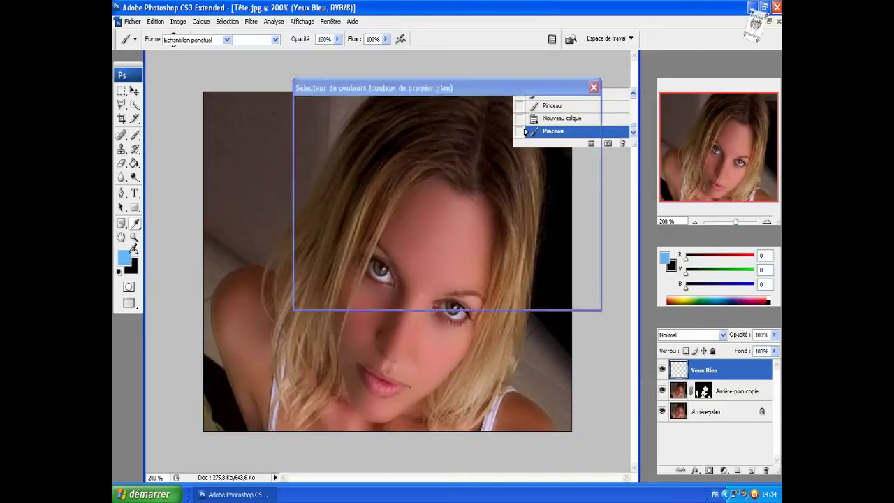
click(413, 142)
click(539, 110)
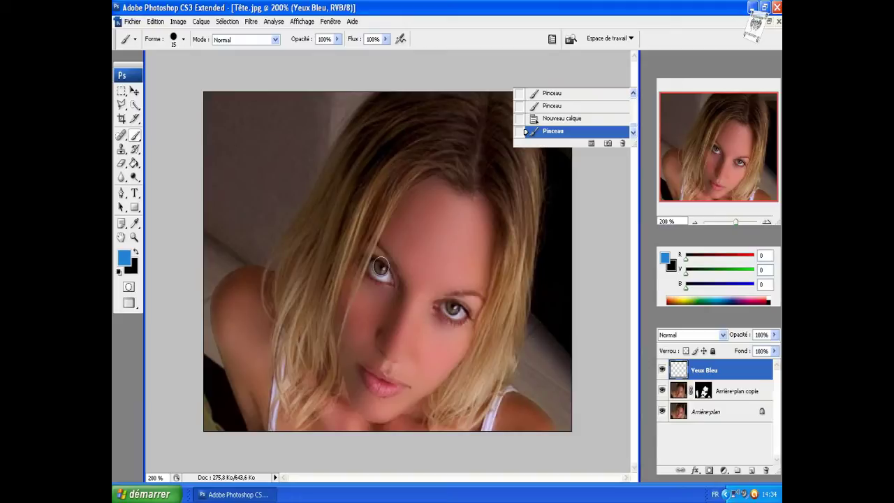
- Paint a solid blue spot over each iris
click(381, 266)
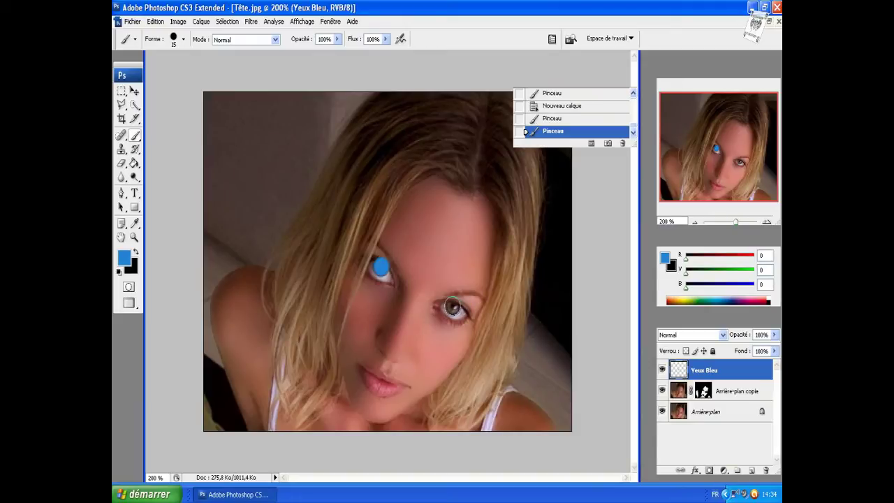
click(453, 306)
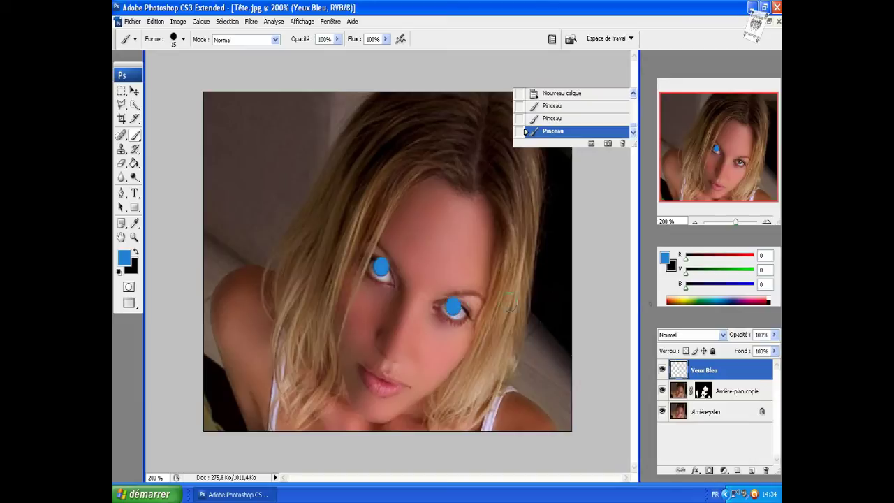
click(723, 335)
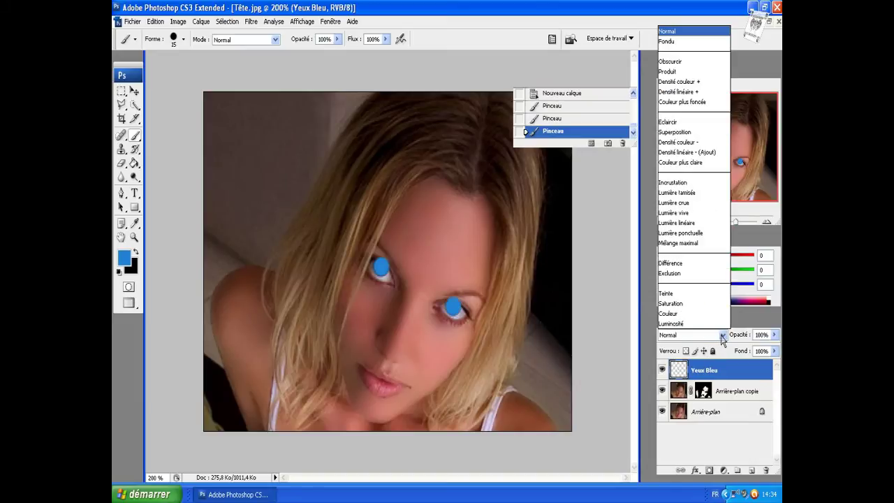
- Set the Yeux Bleu blend mode to Teinte and erase stray blue around the eyes
click(698, 293)
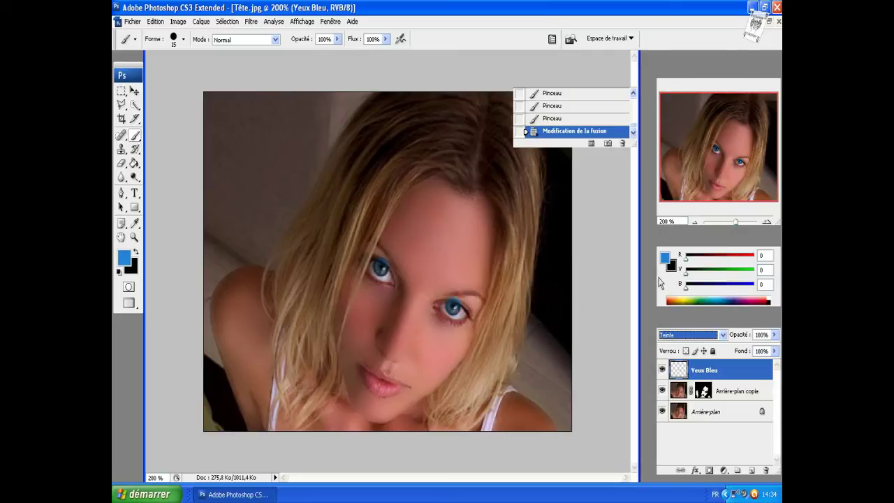
click(122, 168)
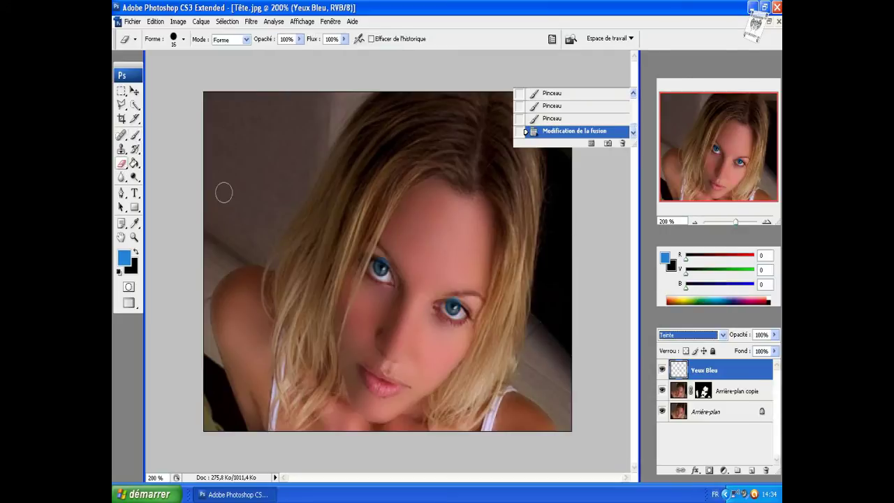
click(394, 261)
click(389, 255)
click(383, 252)
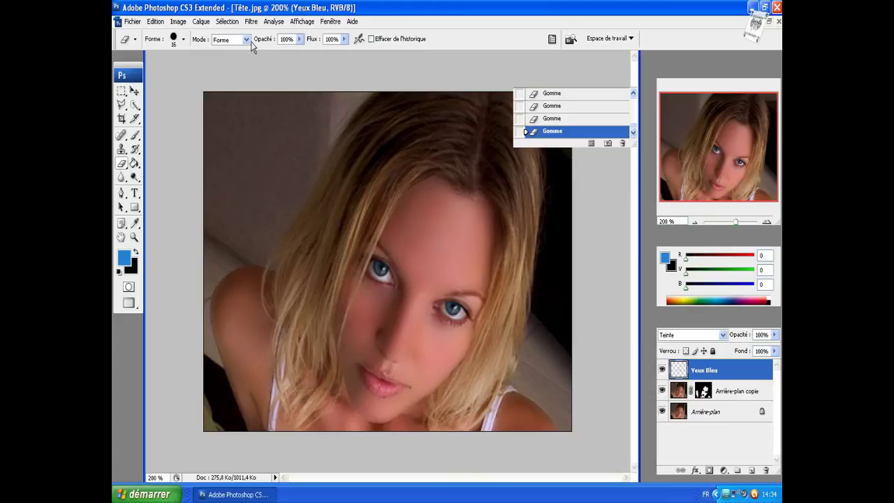
click(627, 83)
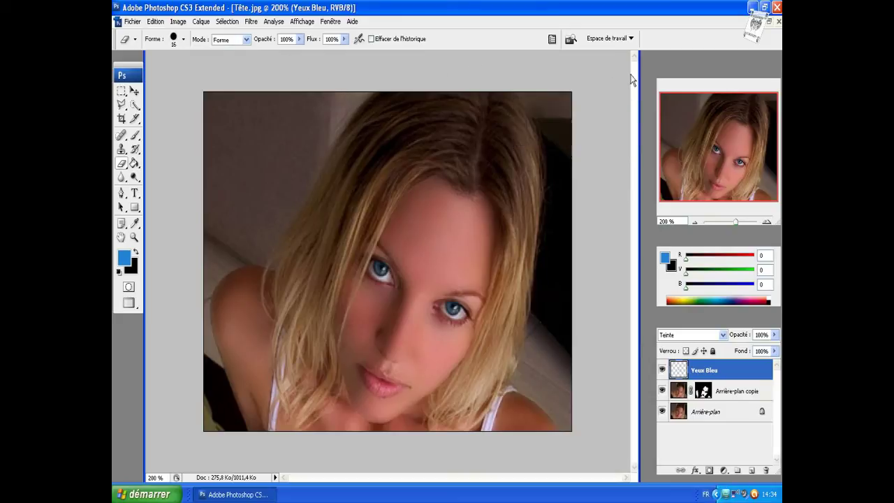
click(134, 91)
click(201, 21)
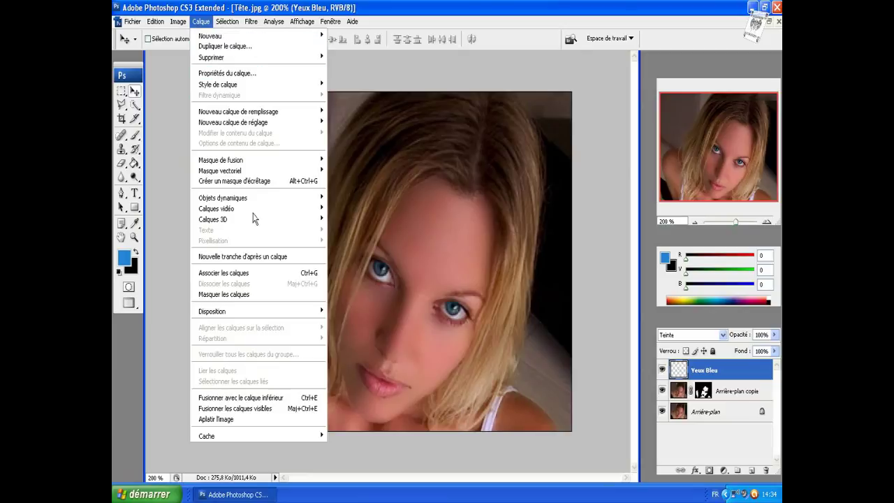
- Flatten the image with Aplatir l'image and view it at Taille réelle des pixels
click(266, 408)
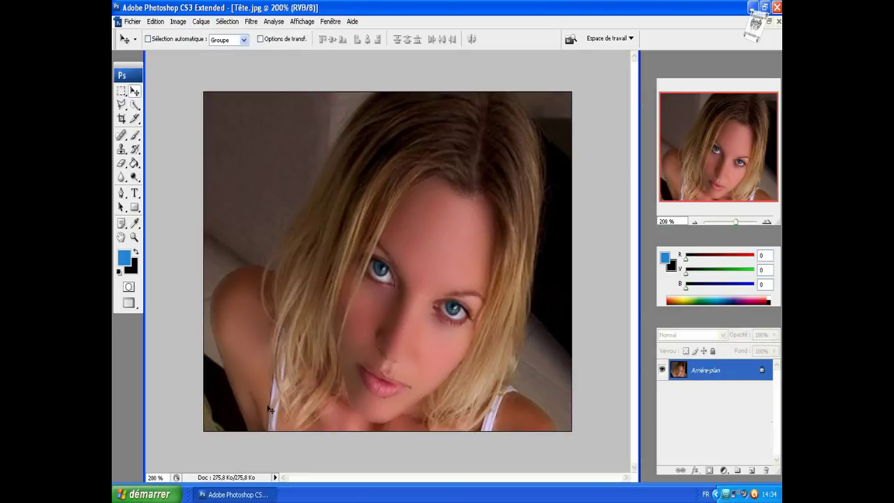
click(302, 21)
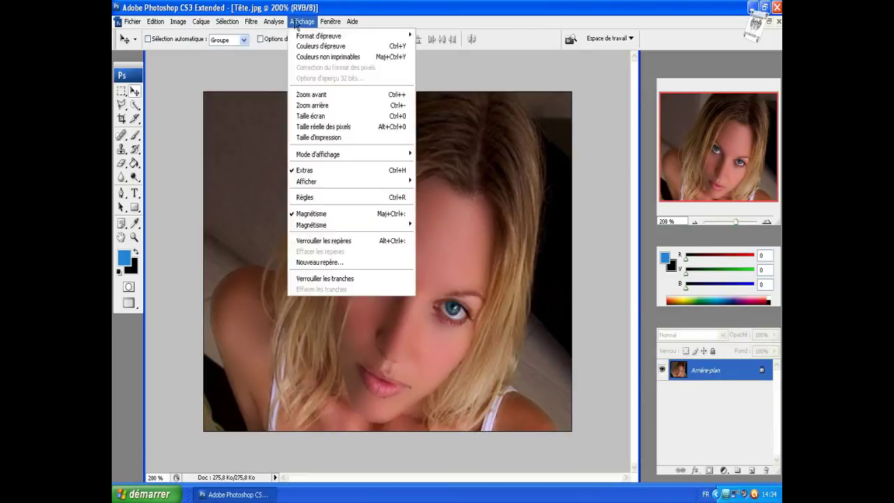
click(369, 132)
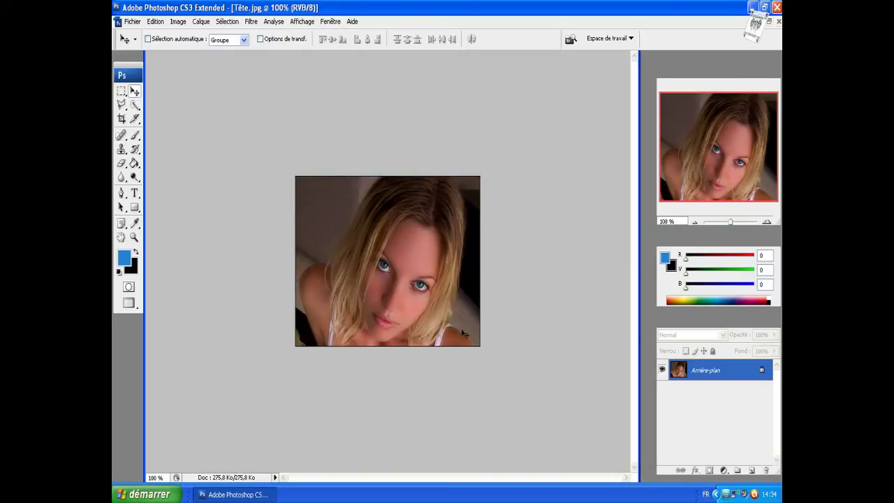